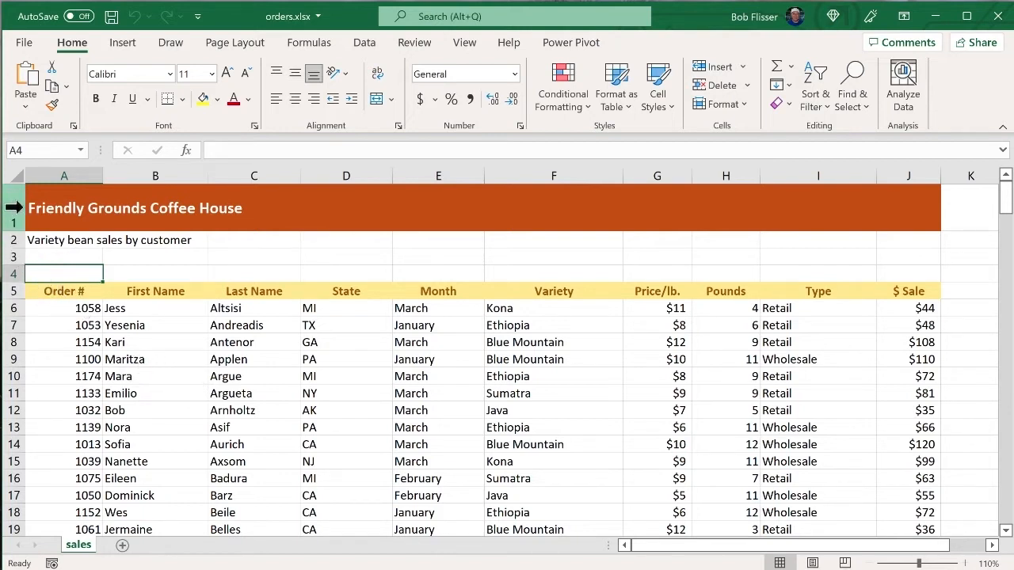
- Delete the title, subtitle and blank rows 1 to 4 above the column headers in the sales sheet
{"action": "left_click_drag", "start_coordinate": [14, 207], "coordinate": [16, 271]}
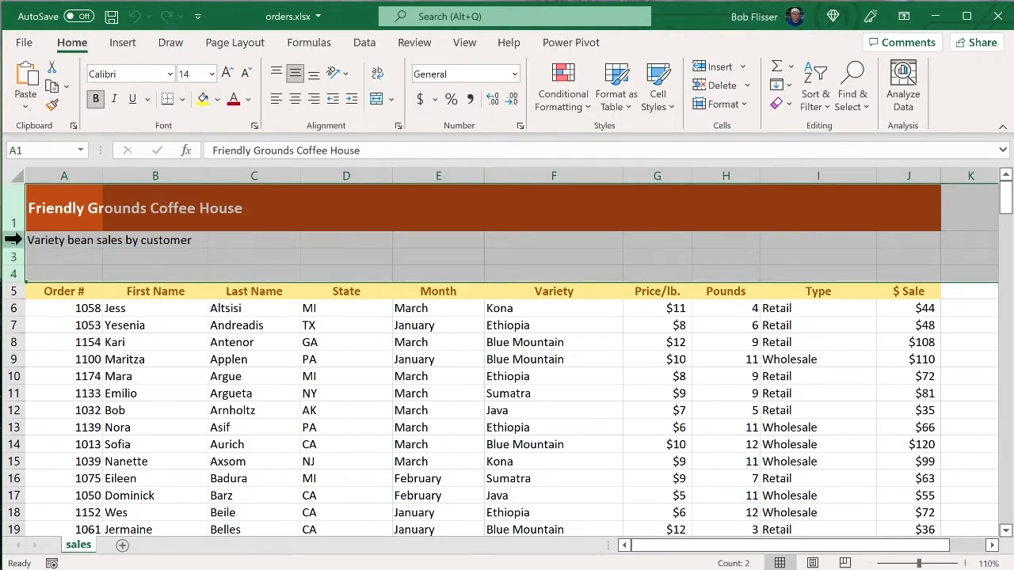
{"action": "right_click", "coordinate": [13, 237]}
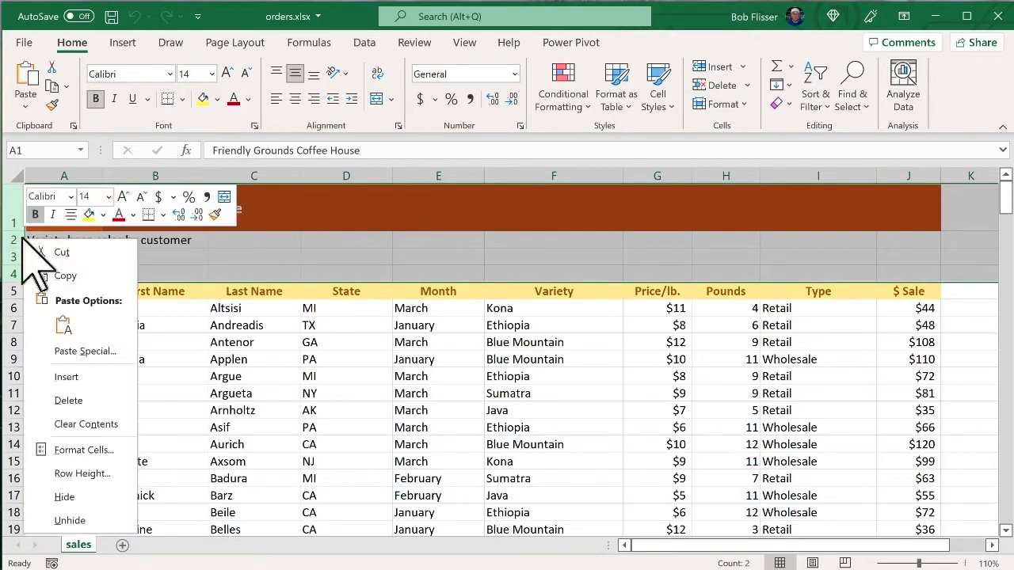
{"action": "left_click", "coordinate": [79, 400]}
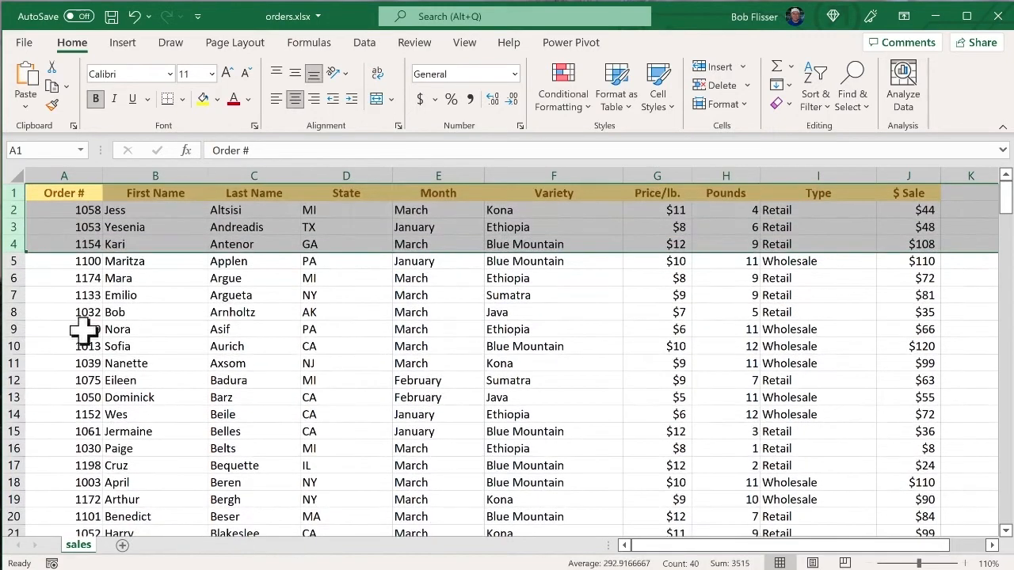
{"action": "left_click", "coordinate": [88, 244]}
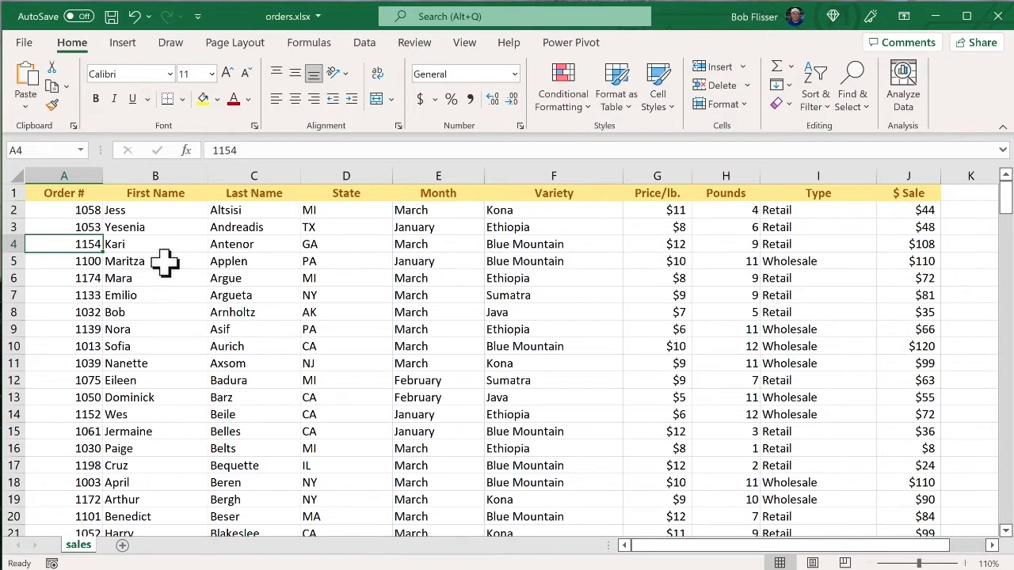
- Save a copy of the workbook to the Desktop as "orders for upload" in Excel Workbook format
{"action": "left_click", "coordinate": [25, 43]}
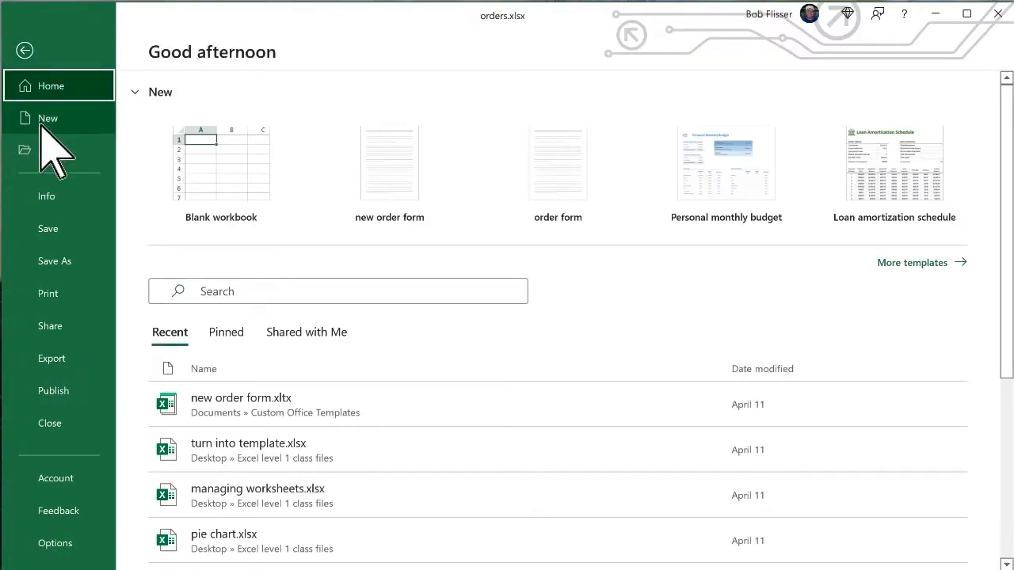
{"action": "left_click", "coordinate": [67, 261]}
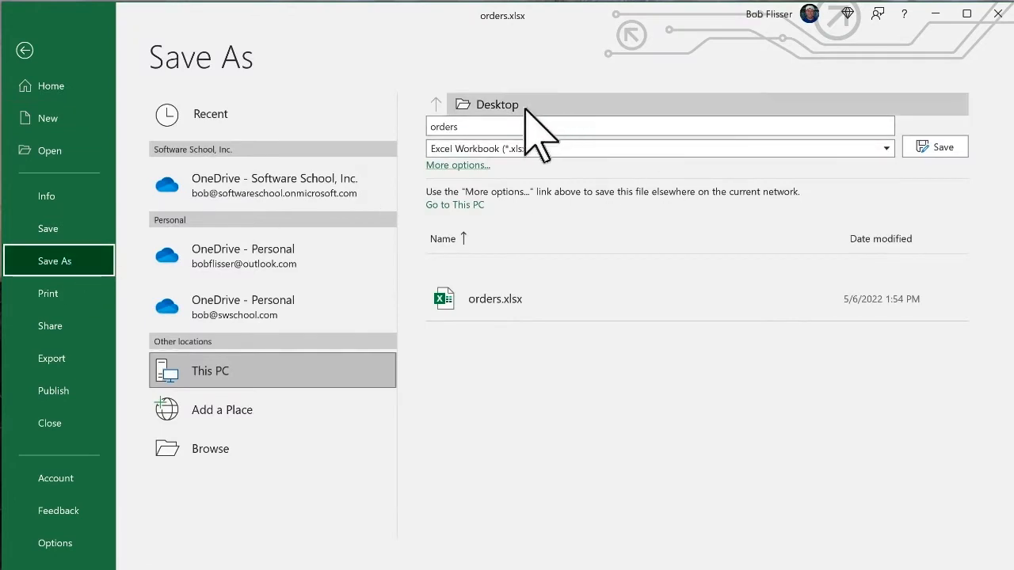
{"action": "left_click", "coordinate": [497, 125]}
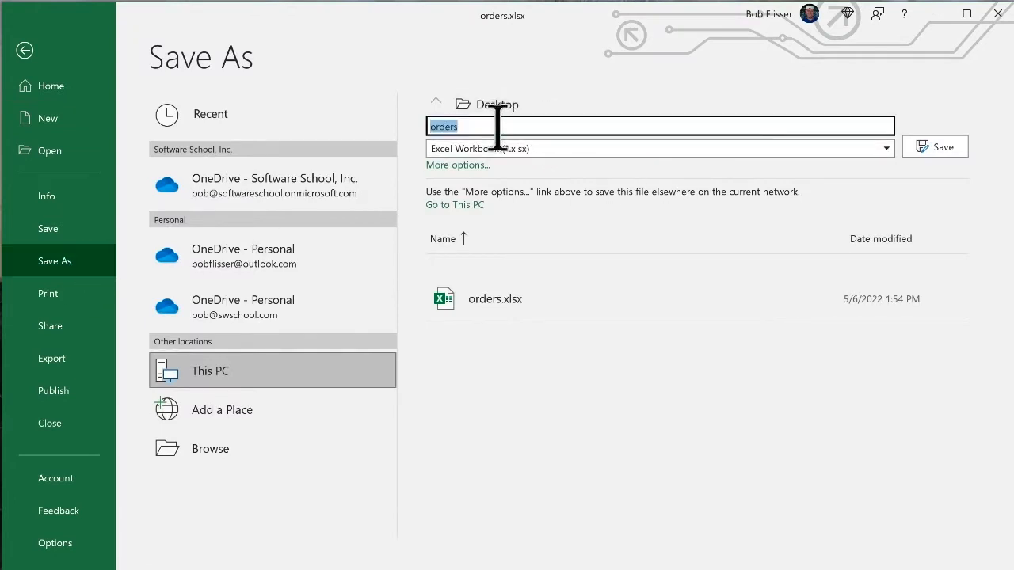
{"action": "left_click", "coordinate": [496, 127]}
{"action": "type", "text": "for upload"}
{"action": "left_click", "coordinate": [927, 149]}
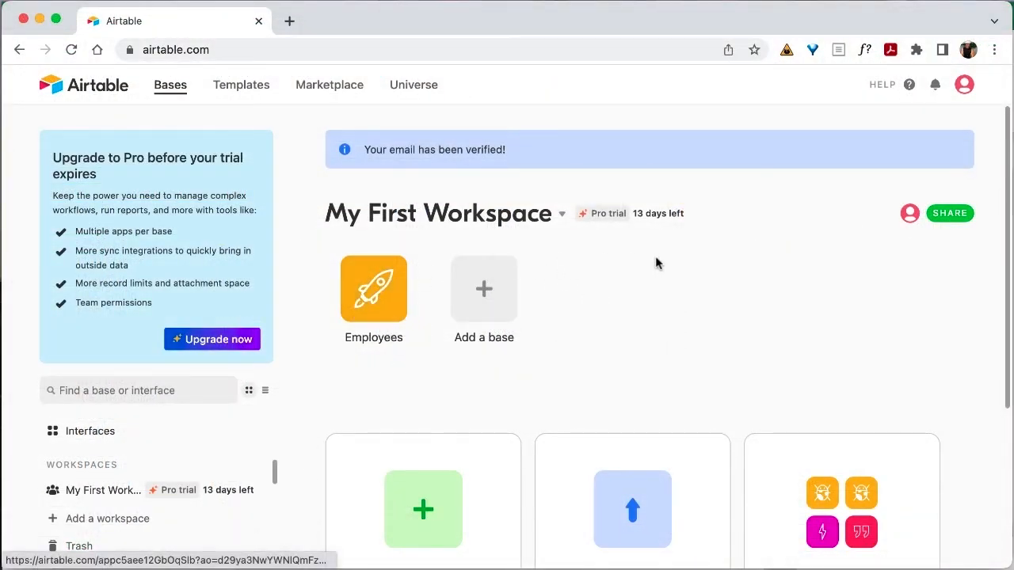
- Switch to Airtable, add a new base to the workspace and choose orders for upload.xlsx as its Excel import file
{"action": "left_click", "coordinate": [486, 293]}
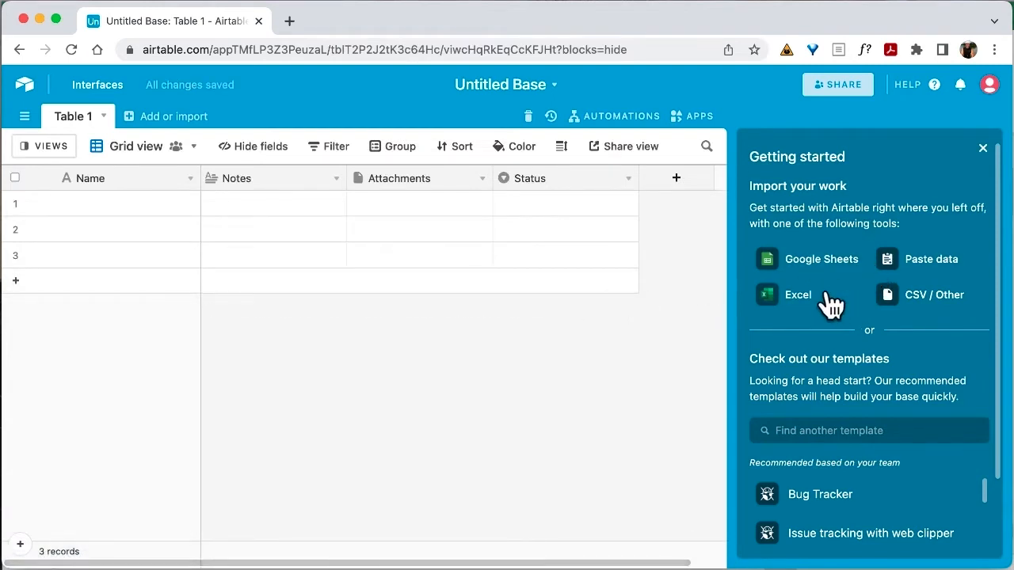
{"action": "left_click", "coordinate": [802, 295]}
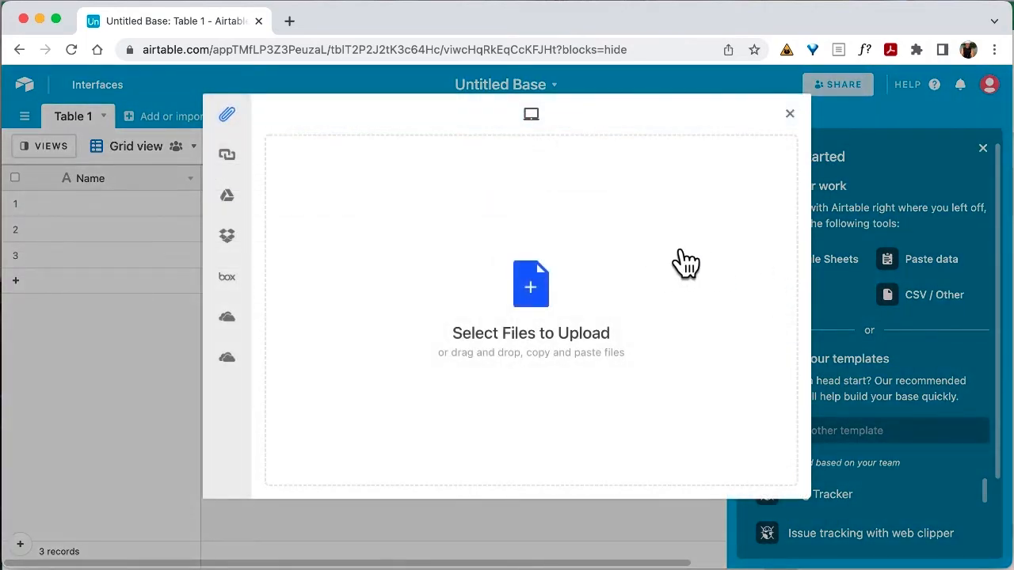
{"action": "left_click", "coordinate": [534, 293]}
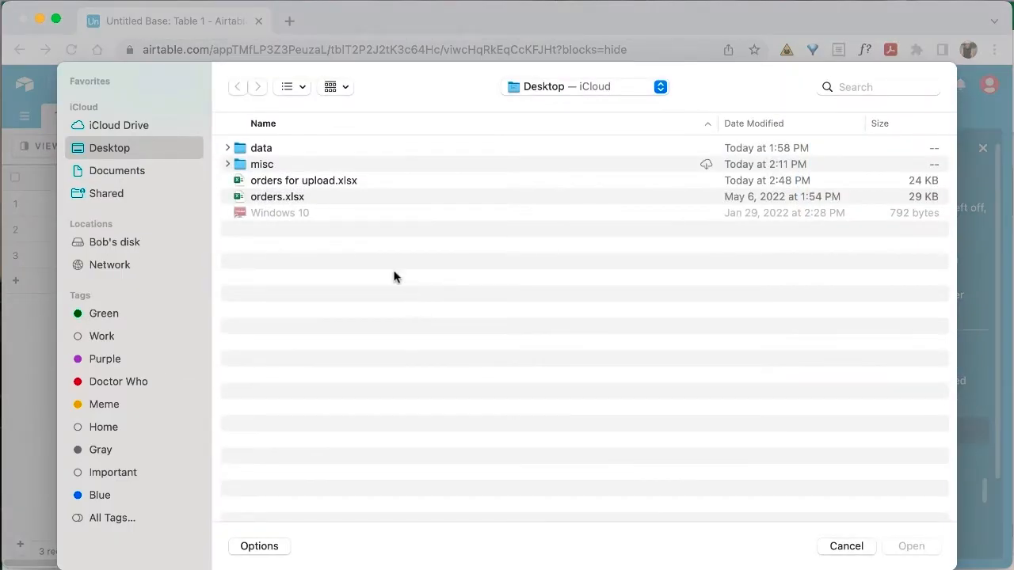
{"action": "double_click", "coordinate": [316, 181]}
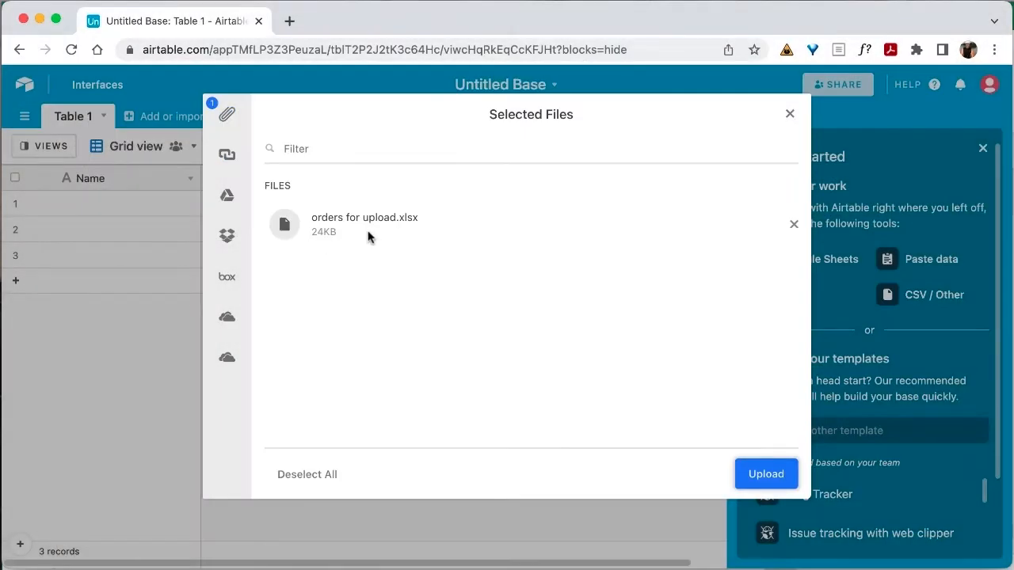
- Upload the selected workbook, import its data with the default field settings and dismiss the getting-started pane
{"action": "left_click", "coordinate": [766, 477]}
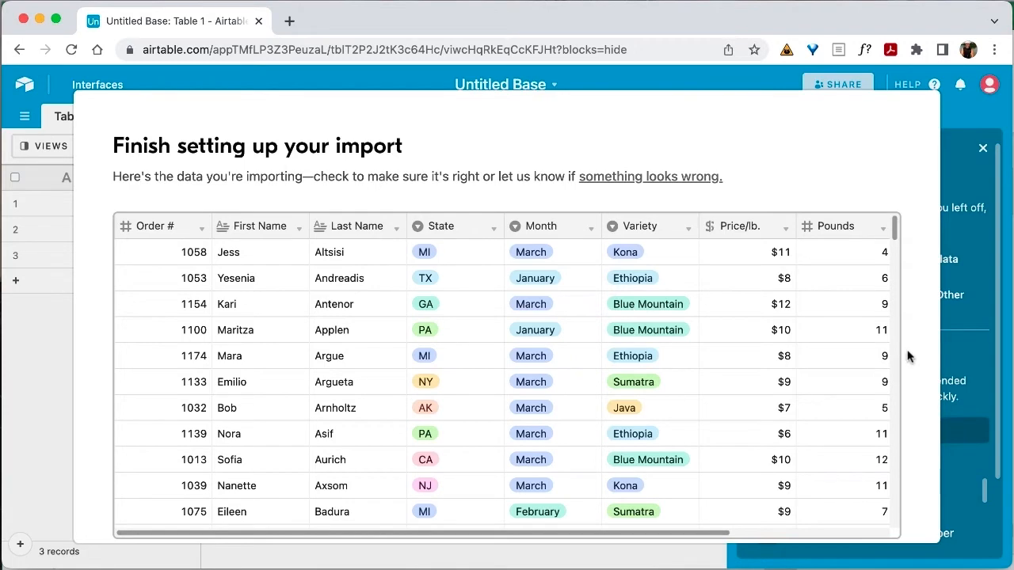
{"action": "scroll", "coordinate": [908, 357], "scroll_direction": "down", "scroll_amount": 5}
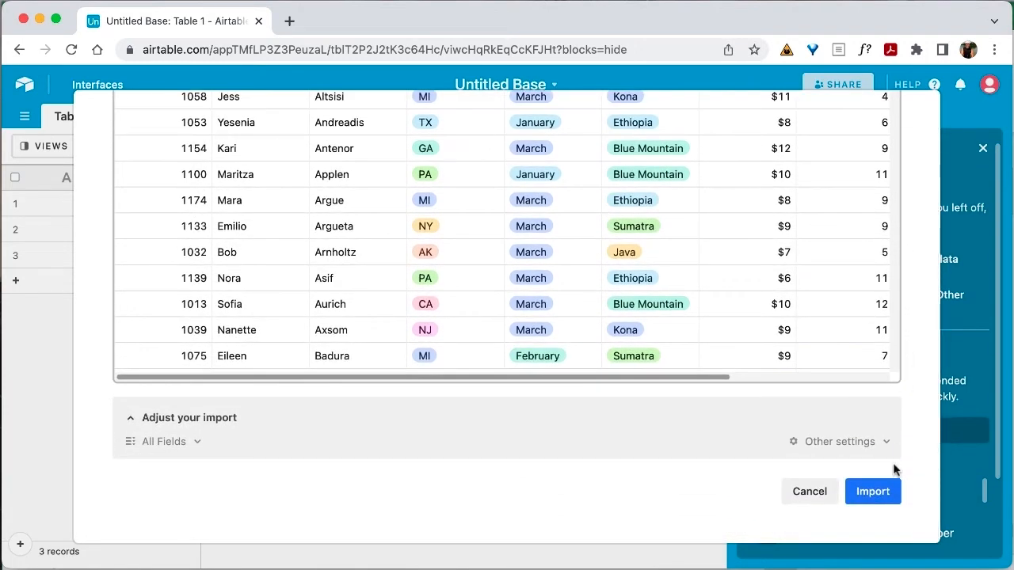
{"action": "left_click", "coordinate": [874, 492]}
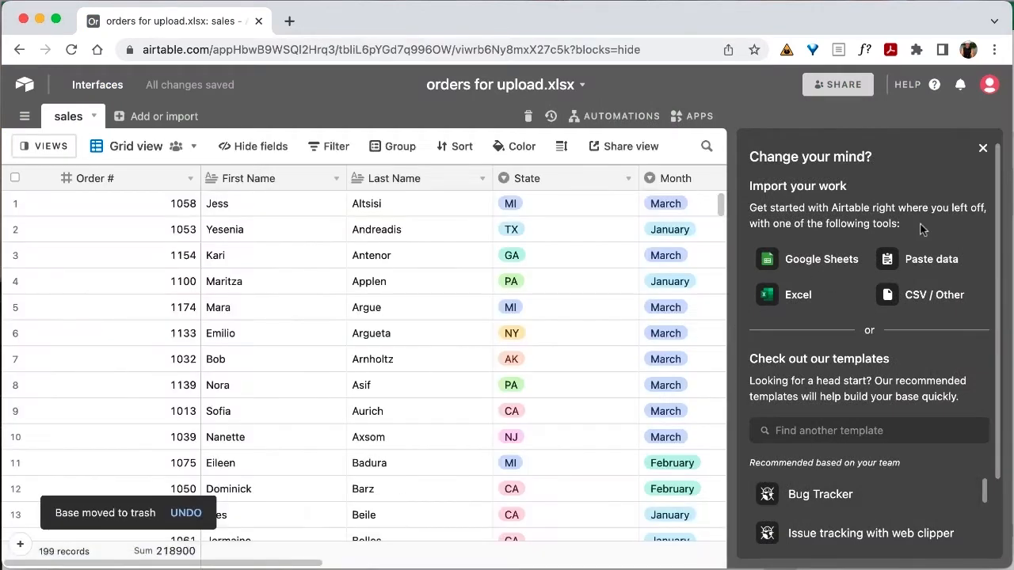
{"action": "left_click", "coordinate": [983, 150]}
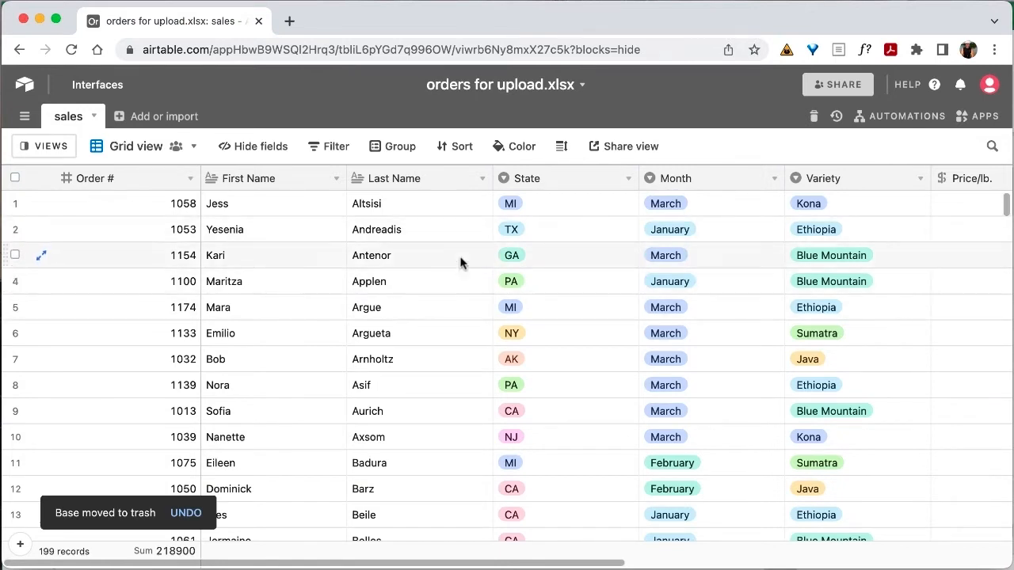
- Sort the sales table by Order # in ascending order (1 → 9)
{"action": "left_click", "coordinate": [191, 182]}
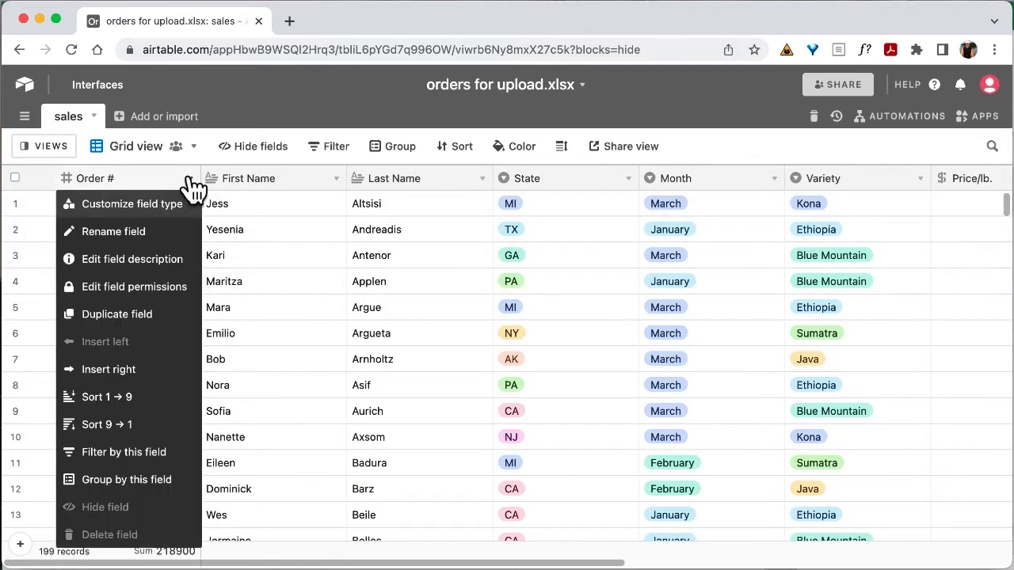
{"action": "left_click", "coordinate": [133, 398]}
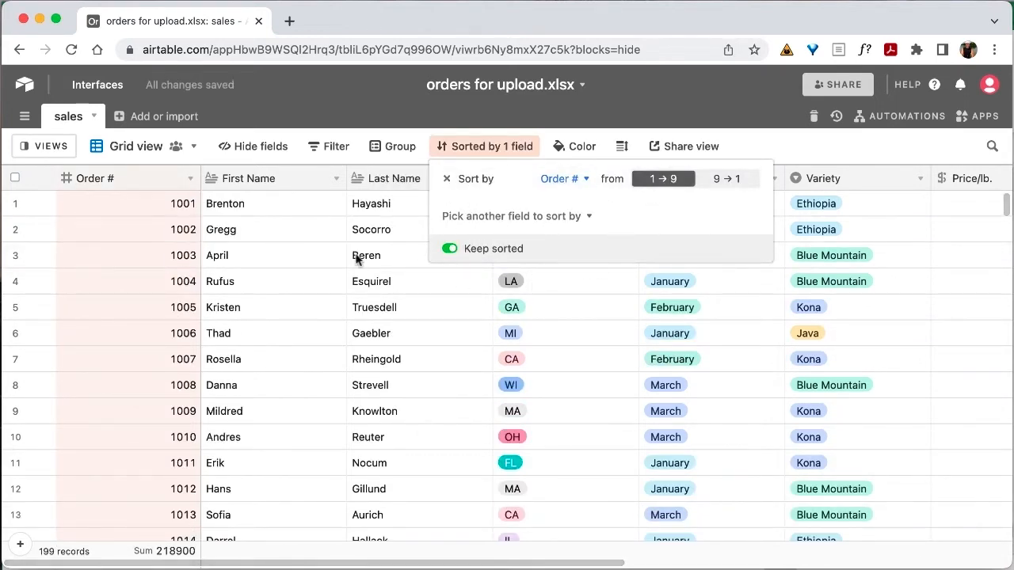
{"action": "left_click", "coordinate": [143, 207]}
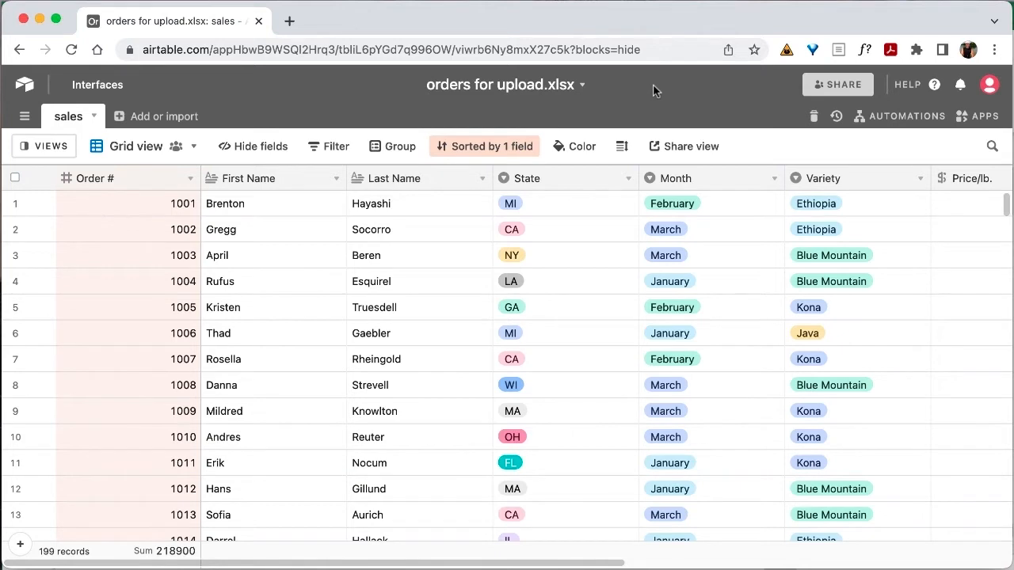
- Rename the base as "orders" by removing the rest of the imported file name
{"action": "left_click", "coordinate": [585, 88]}
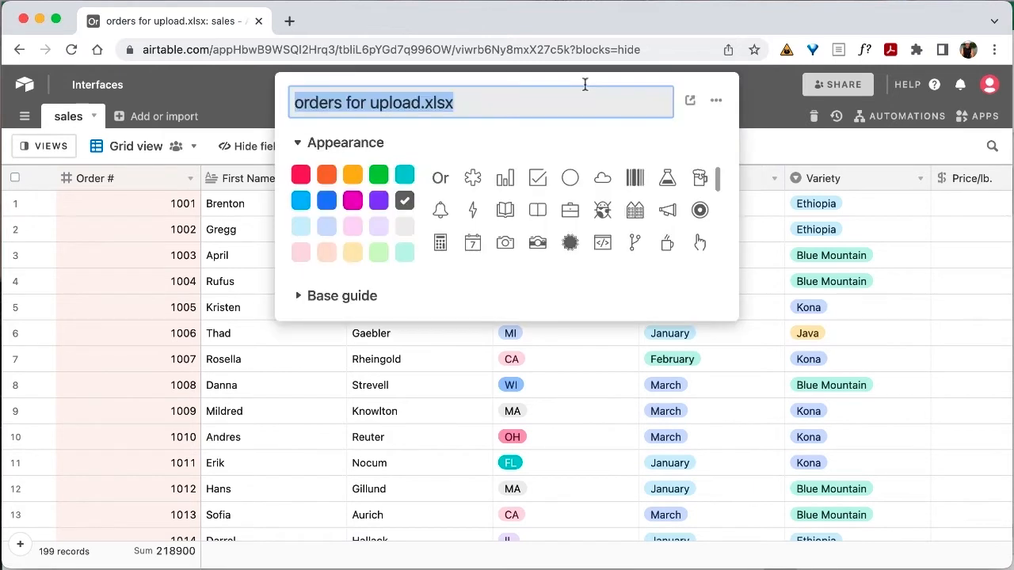
{"action": "left_click", "coordinate": [503, 101]}
{"action": "left_click_drag", "start_coordinate": [503, 101], "coordinate": [351, 101]}
{"action": "key", "text": "BackSpace"}
{"action": "key", "text": "BackSpace"}
{"action": "key", "text": "BackSpace"}
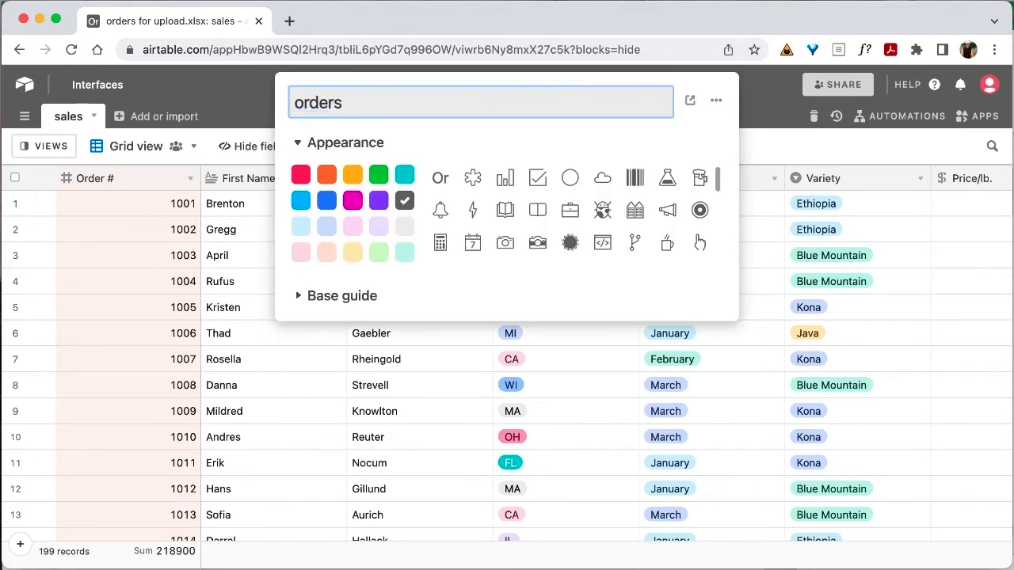
{"action": "key", "text": "Return"}
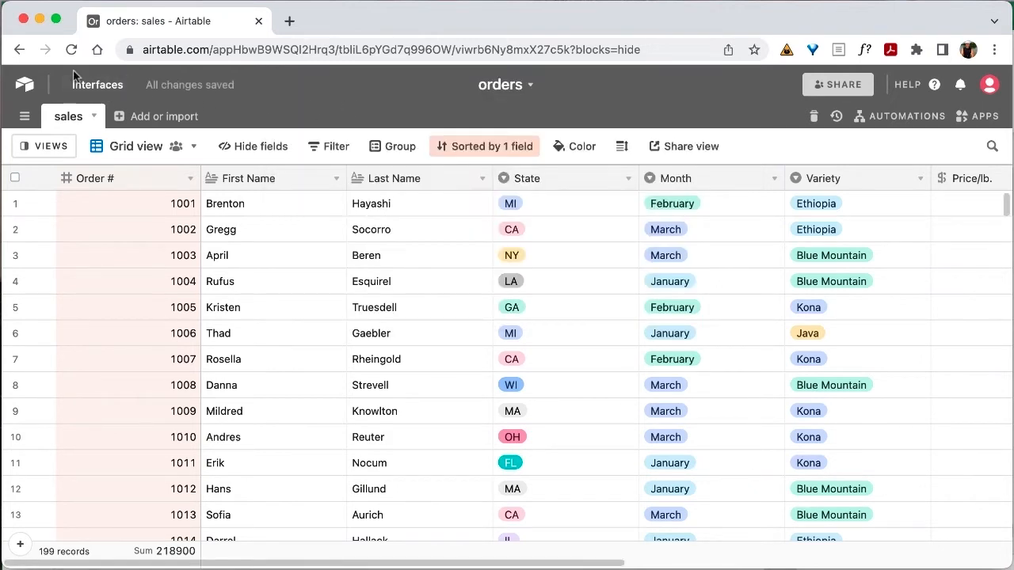
- Return to the workspace home, open the Employees base and review all columns of its Teams table
{"action": "left_click", "coordinate": [25, 85]}
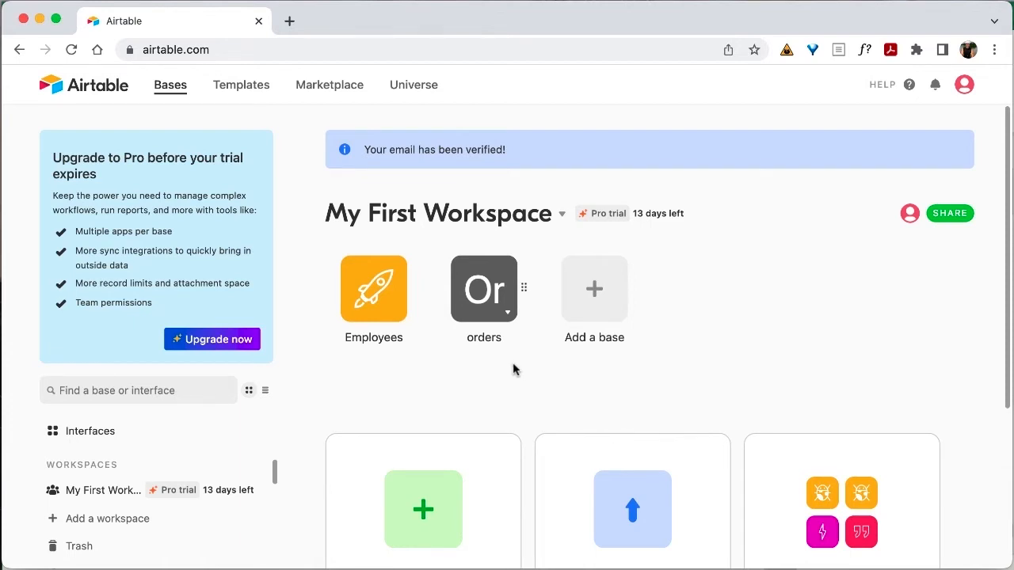
{"action": "left_click", "coordinate": [391, 301]}
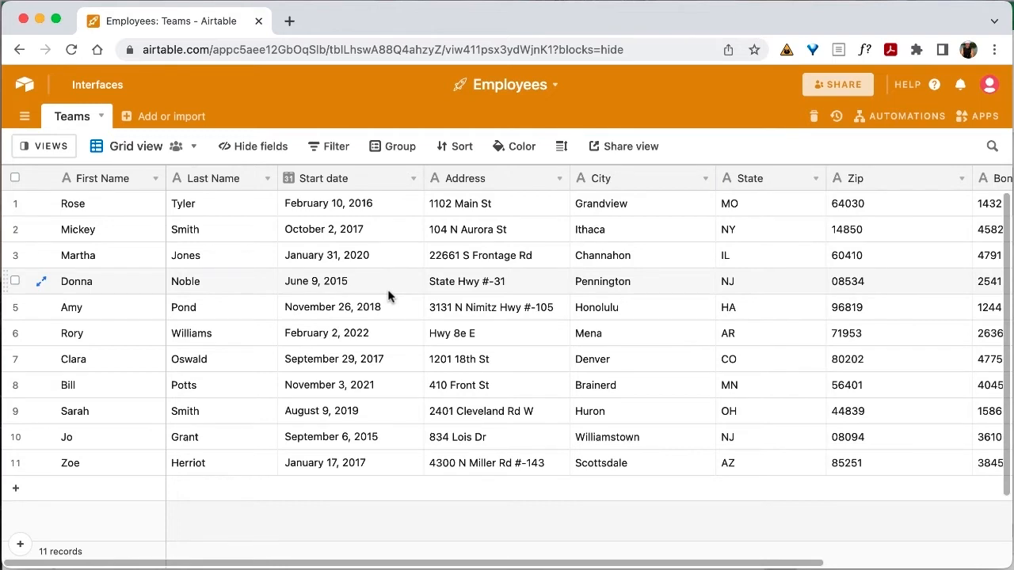
{"action": "scroll", "coordinate": [446, 282], "scroll_direction": "right", "scroll_amount": 3}
{"action": "scroll", "coordinate": [446, 281], "scroll_direction": "right", "scroll_amount": 2}
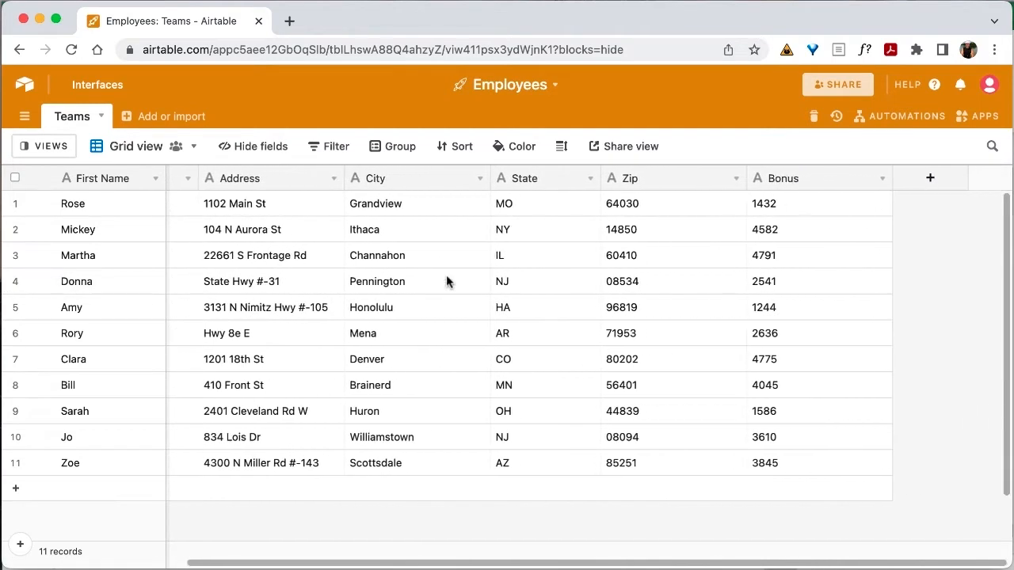
{"action": "scroll", "coordinate": [446, 281], "scroll_direction": "left", "scroll_amount": 4}
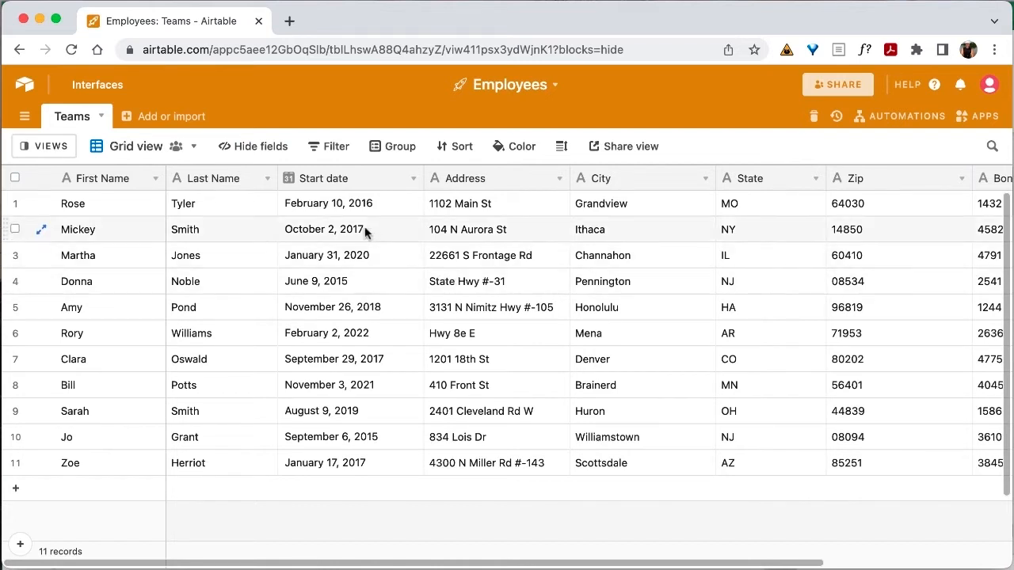
- Download the Teams grid view as a CSV file named "employee list" to the Desktop
{"action": "left_click", "coordinate": [195, 151]}
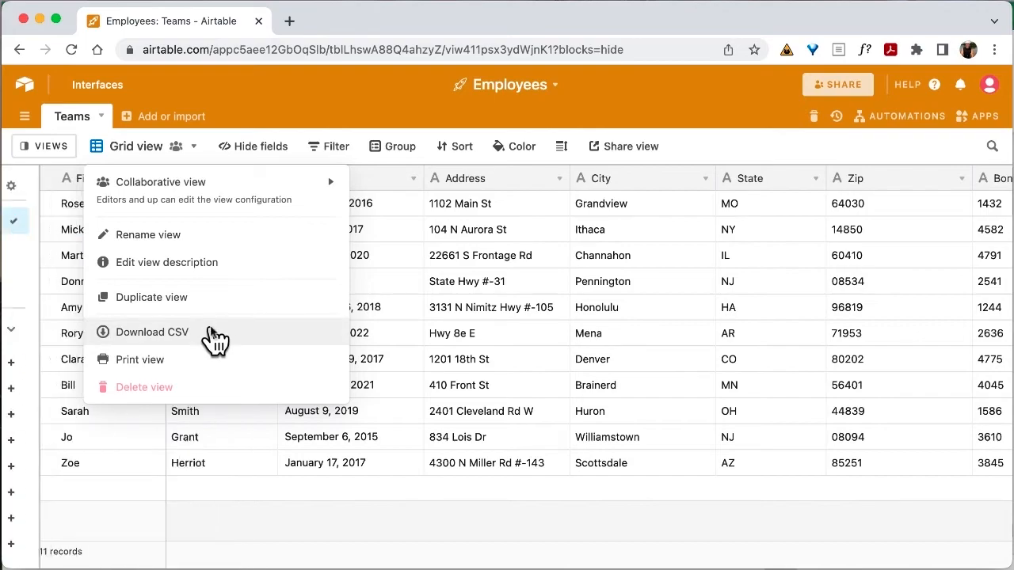
{"action": "left_click", "coordinate": [214, 338]}
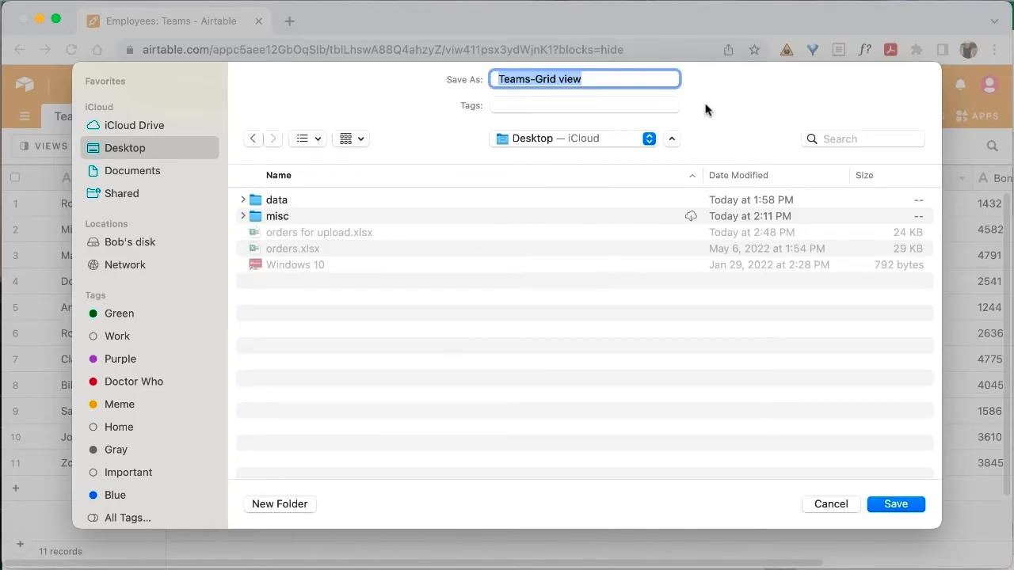
{"action": "type", "text": "employee"}
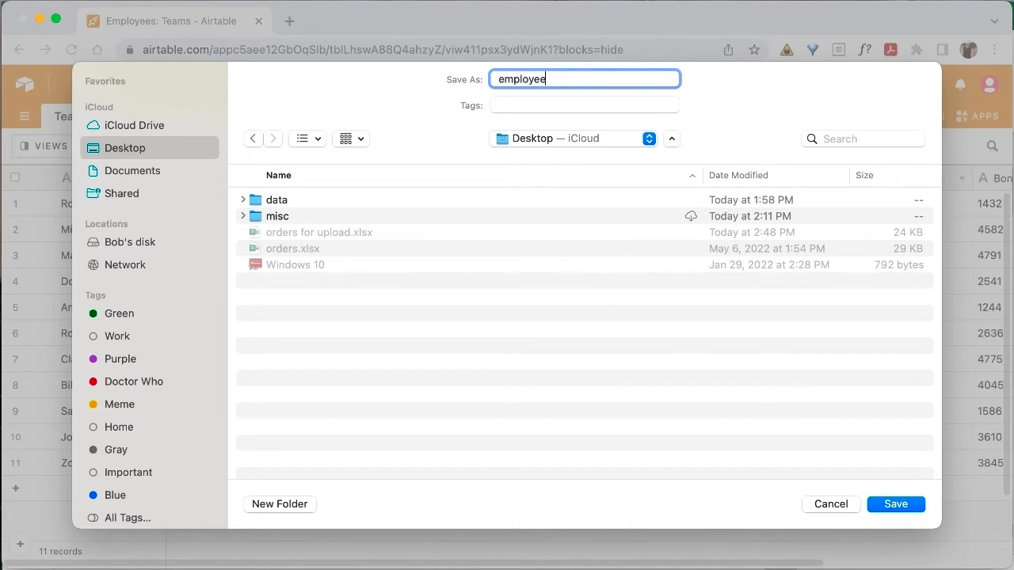
{"action": "type", "text": " list"}
{"action": "left_click", "coordinate": [899, 507]}
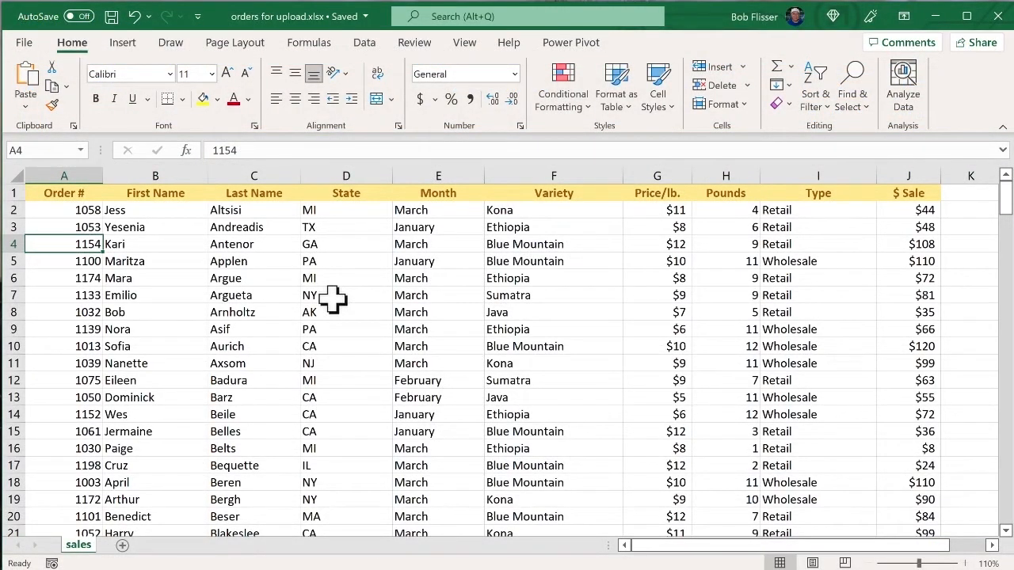
- Open employee list.csv from the Desktop in Excel, filtering the file list to Text Files (*.prn;*.txt;*.csv)
{"action": "left_click", "coordinate": [24, 44]}
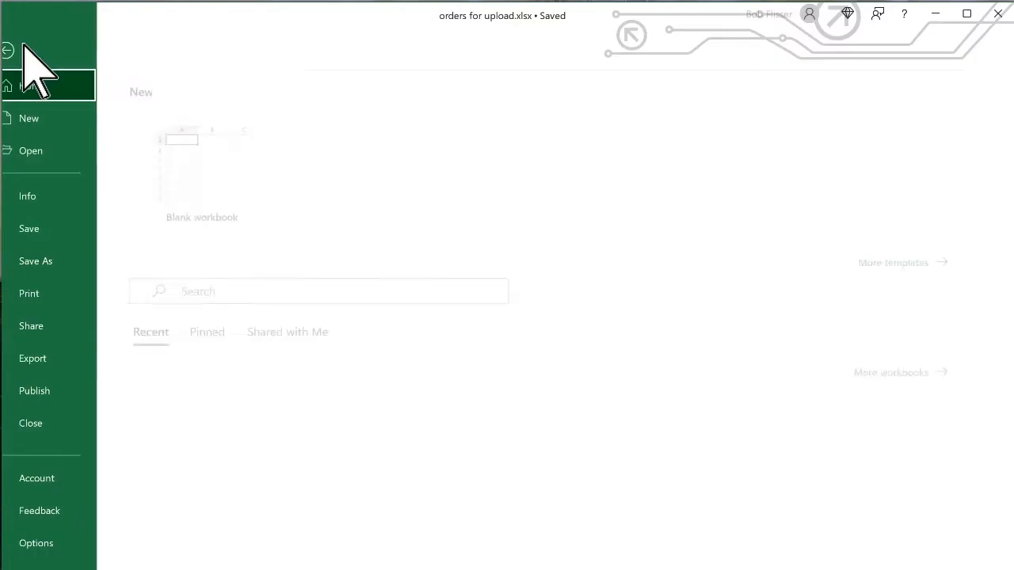
{"action": "left_click", "coordinate": [47, 151]}
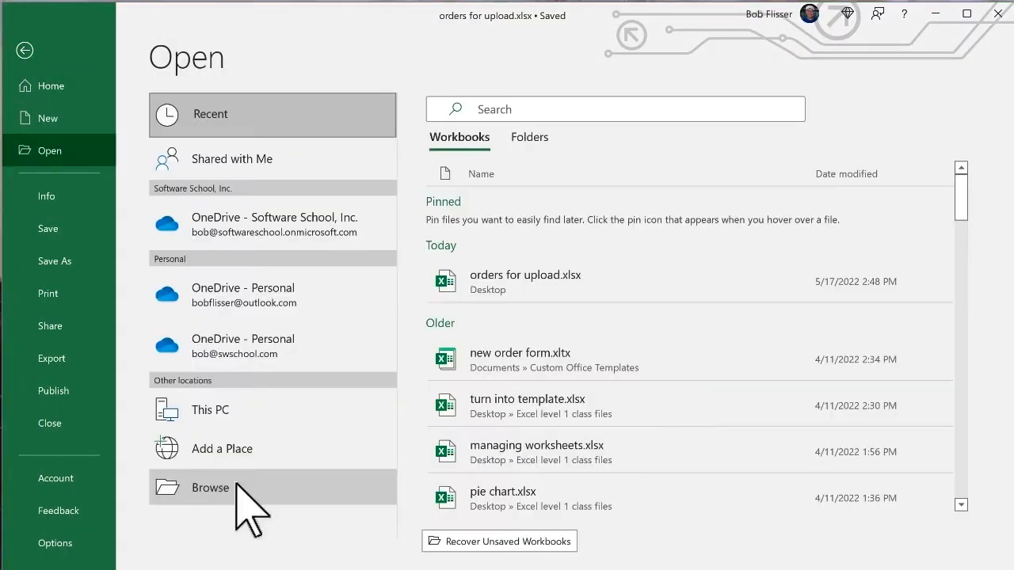
{"action": "left_click", "coordinate": [236, 485]}
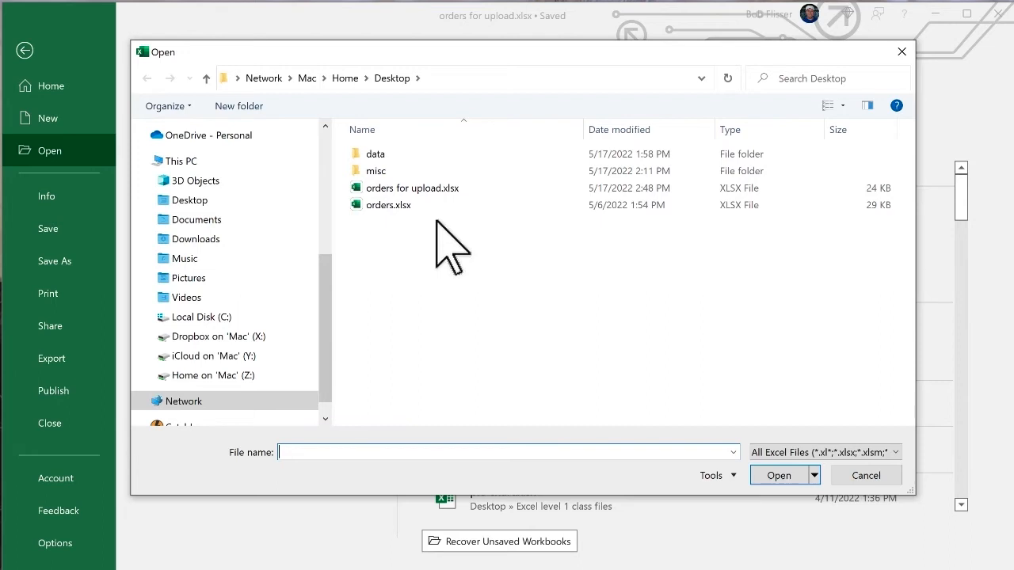
{"action": "left_click", "coordinate": [820, 451]}
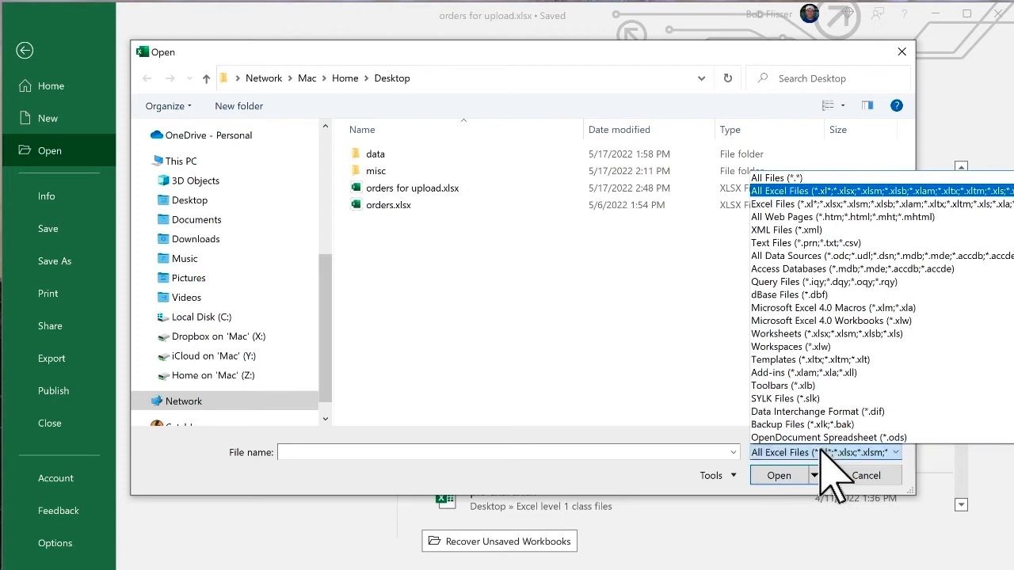
{"action": "left_click", "coordinate": [857, 243]}
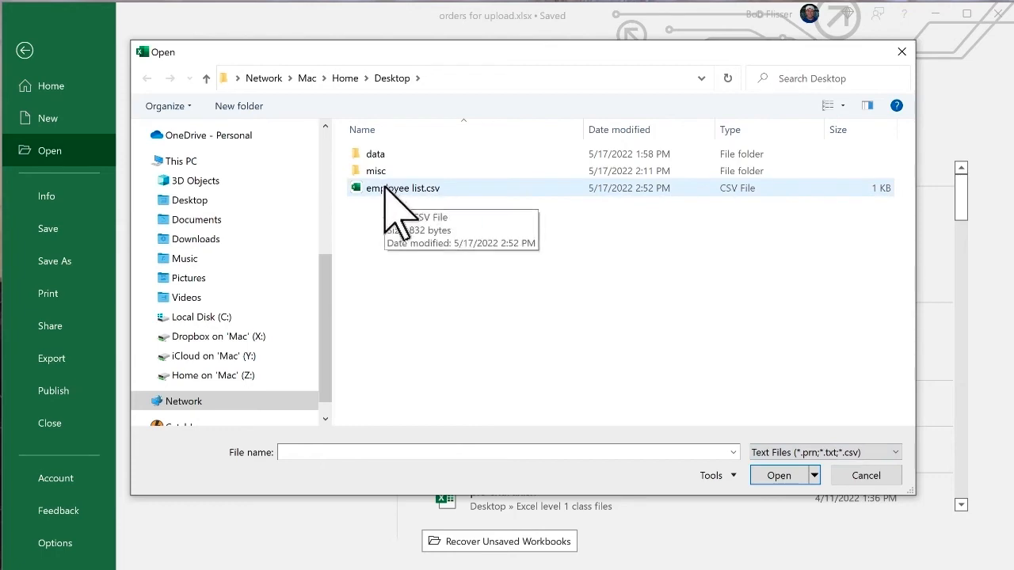
{"action": "double_click", "coordinate": [384, 188]}
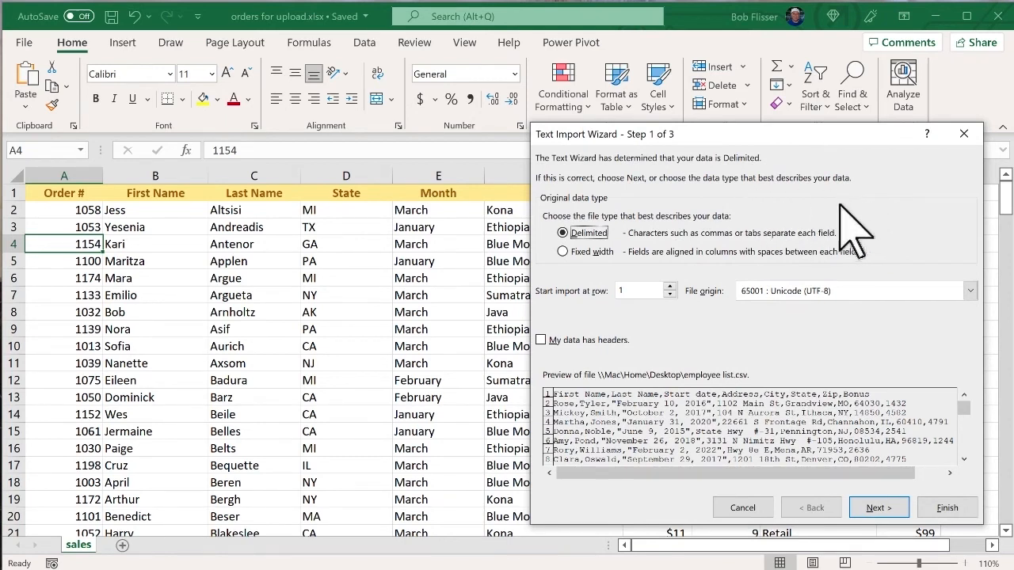
- Import the delimited text with comma instead of tab as the delimiter, treating consecutive delimiters as one and keeping the General column format
{"action": "left_click", "coordinate": [879, 505]}
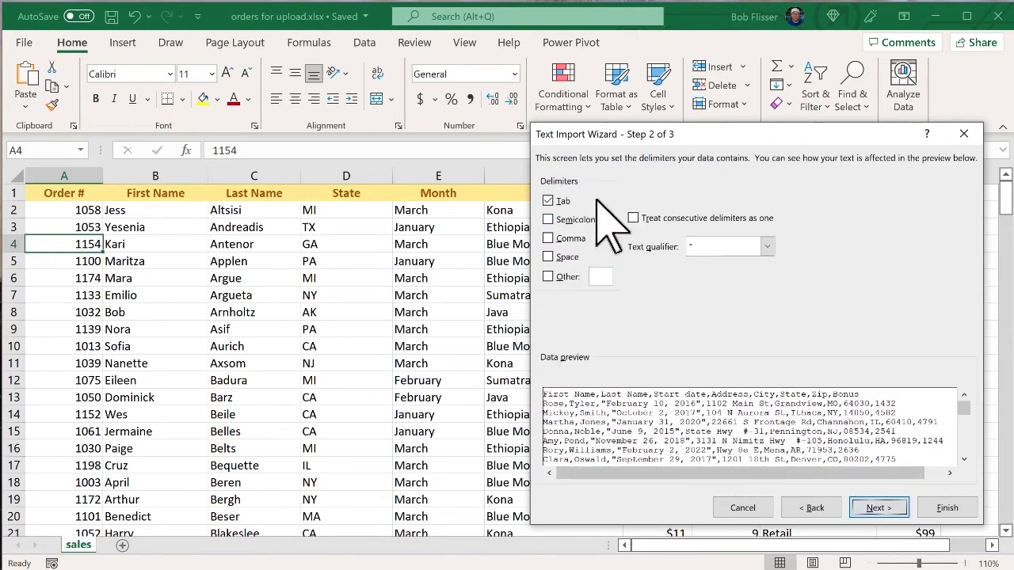
{"action": "left_click", "coordinate": [548, 202]}
{"action": "left_click", "coordinate": [548, 238]}
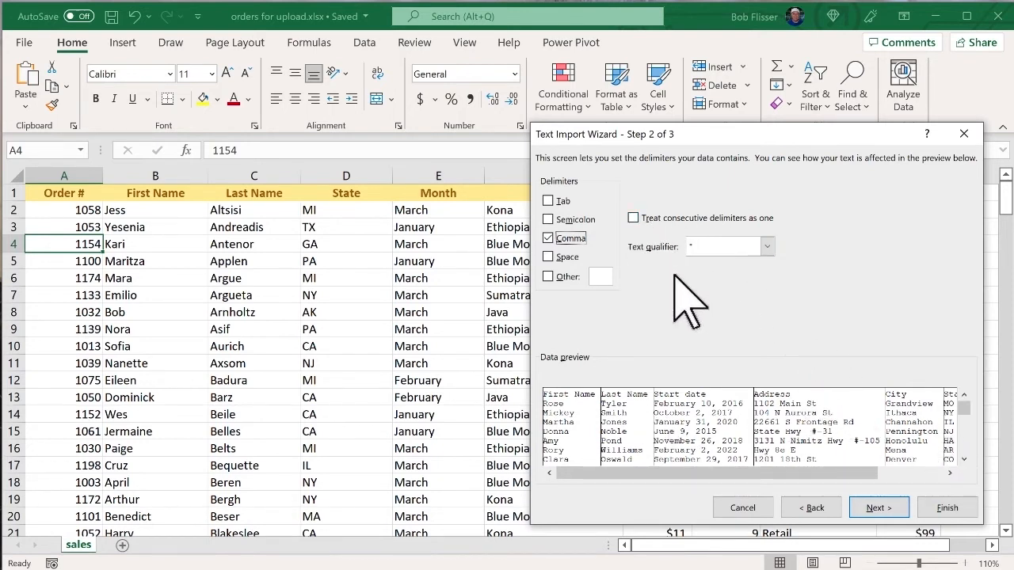
{"action": "left_click", "coordinate": [633, 218]}
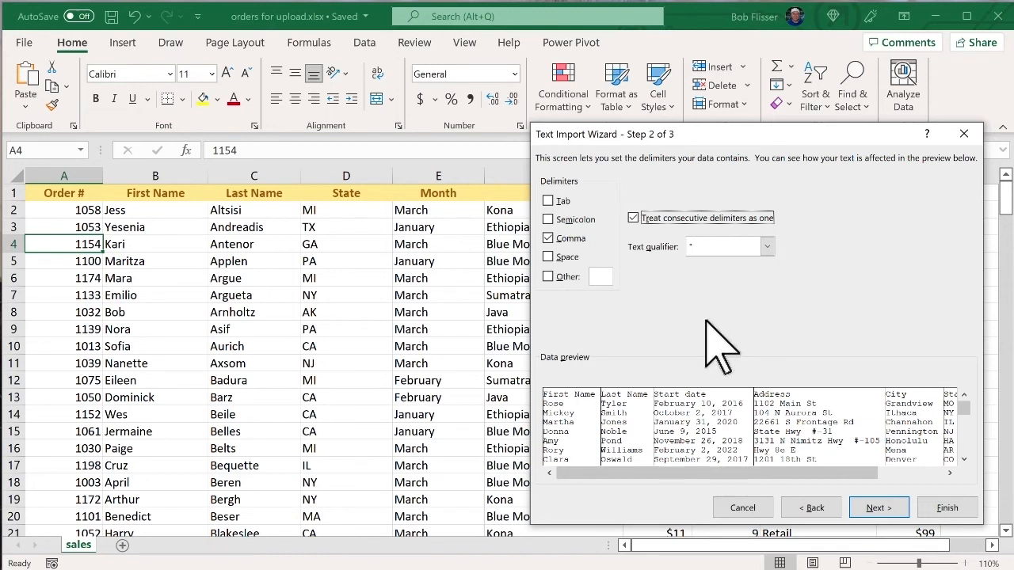
{"action": "left_click", "coordinate": [885, 508]}
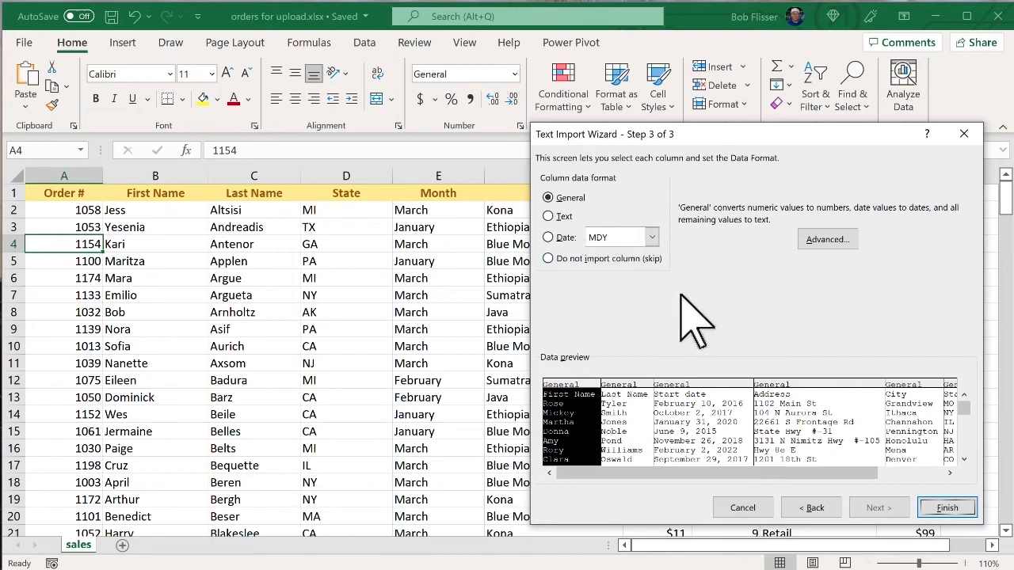
{"action": "left_click", "coordinate": [948, 508]}
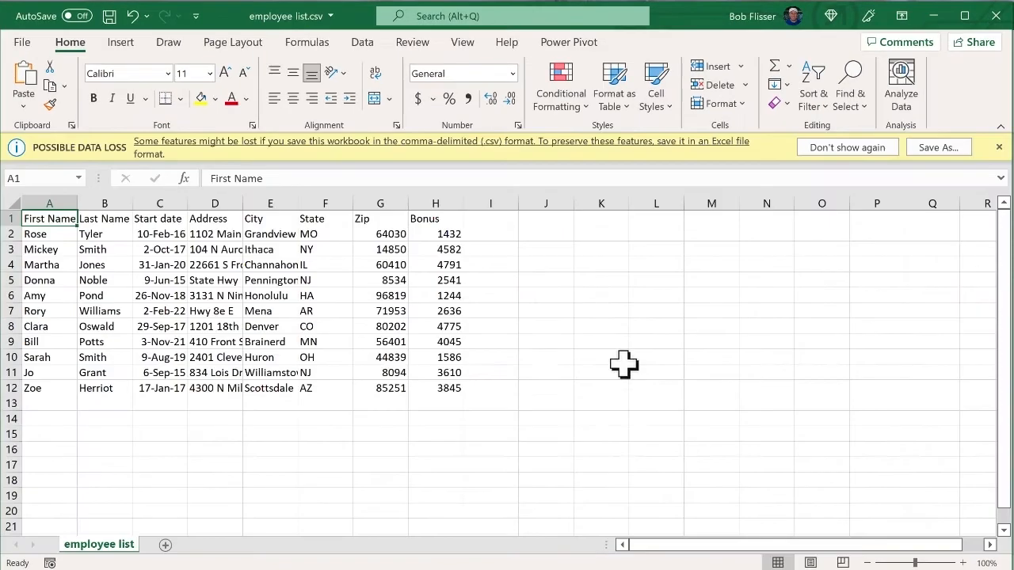
- Widen all columns of the employee list evenly so the text has more room, and auto-fit the Address column to its contents
{"action": "left_click", "coordinate": [13, 203]}
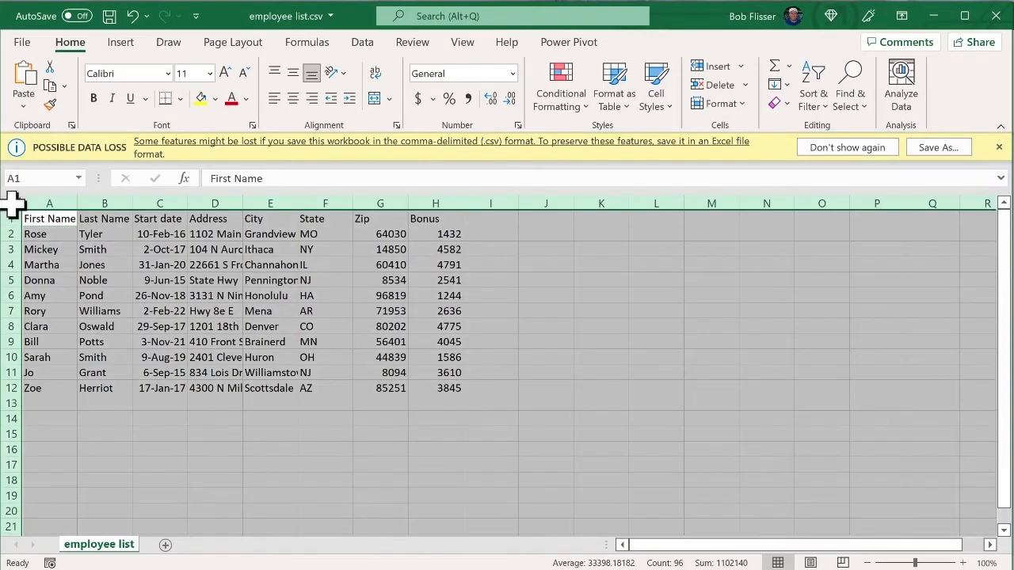
{"action": "double_click", "coordinate": [77, 207]}
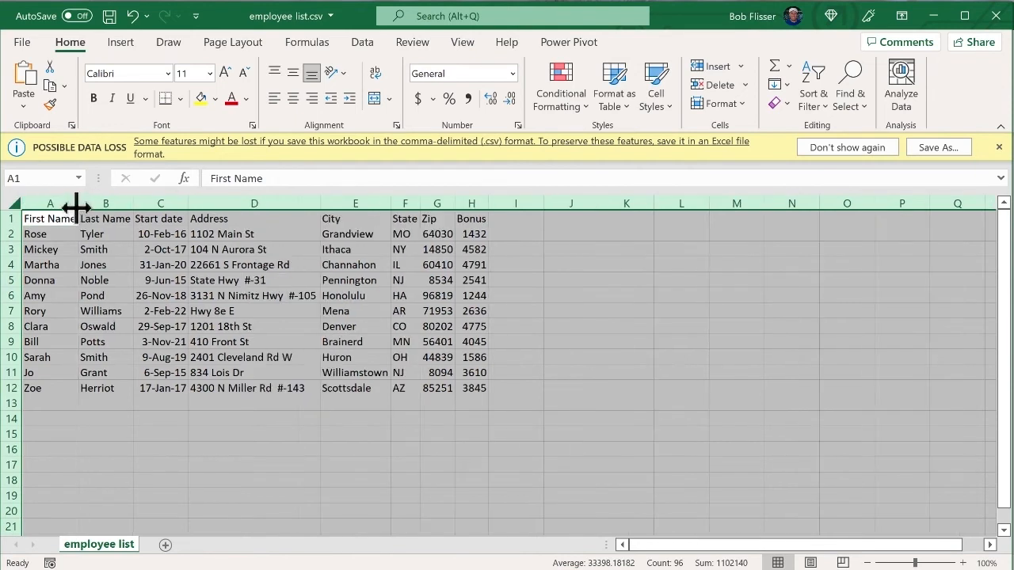
{"action": "left_click_drag", "start_coordinate": [76, 207], "coordinate": [91, 207]}
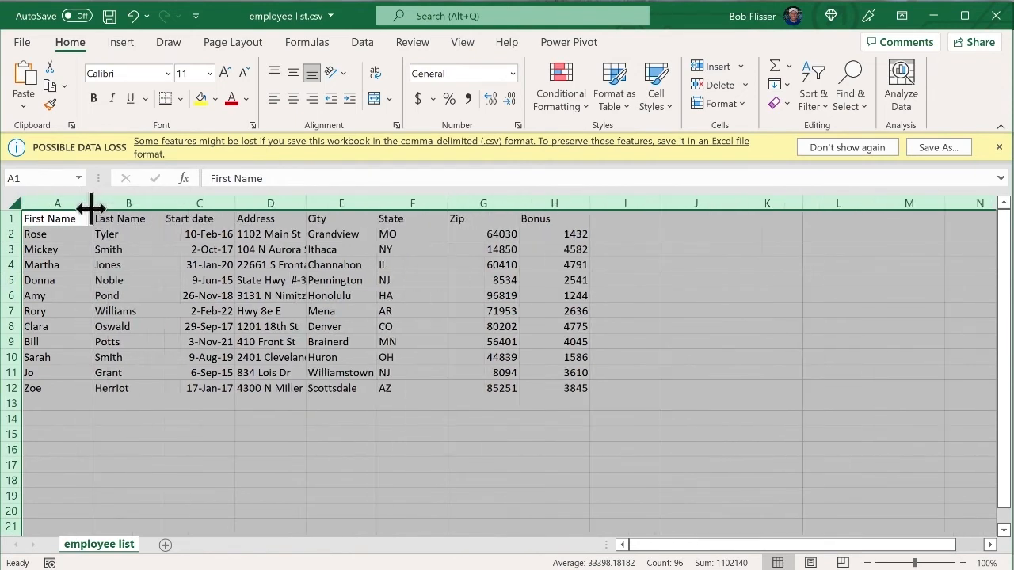
{"action": "left_click", "coordinate": [356, 314]}
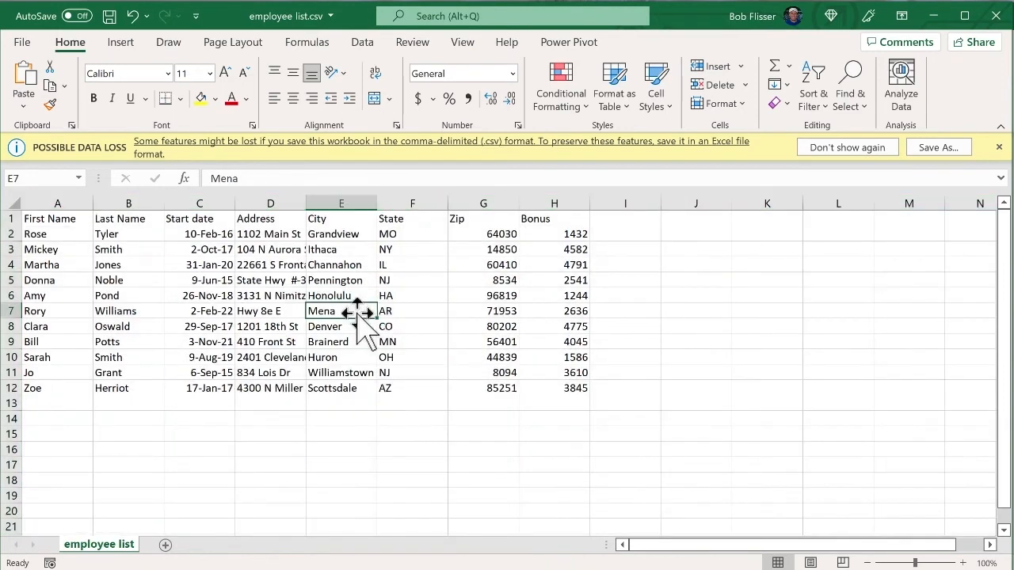
{"action": "double_click", "coordinate": [306, 200]}
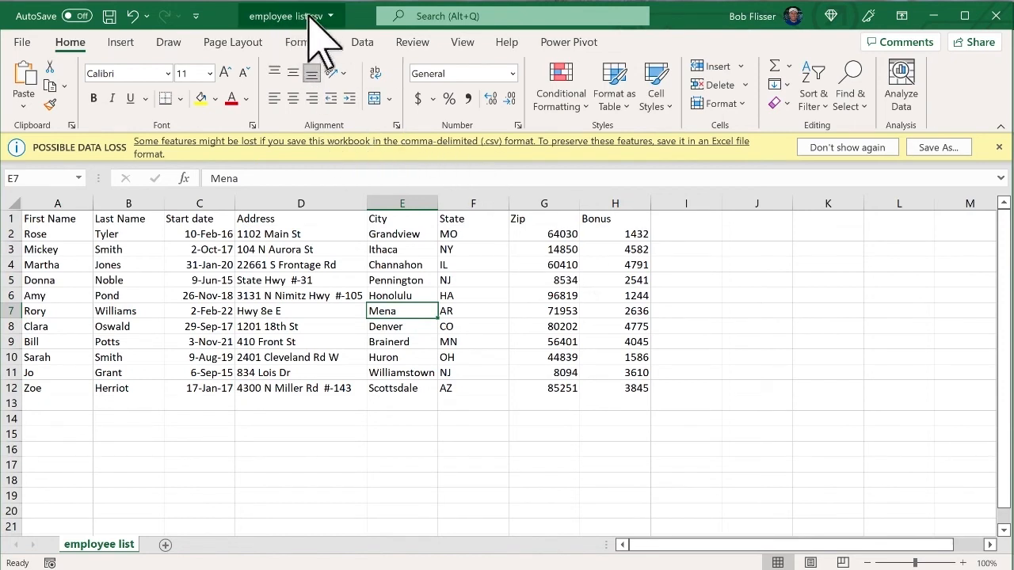
- Format the employee data as a table with headers, using the blue medium style with banded rows
{"action": "left_click", "coordinate": [81, 247]}
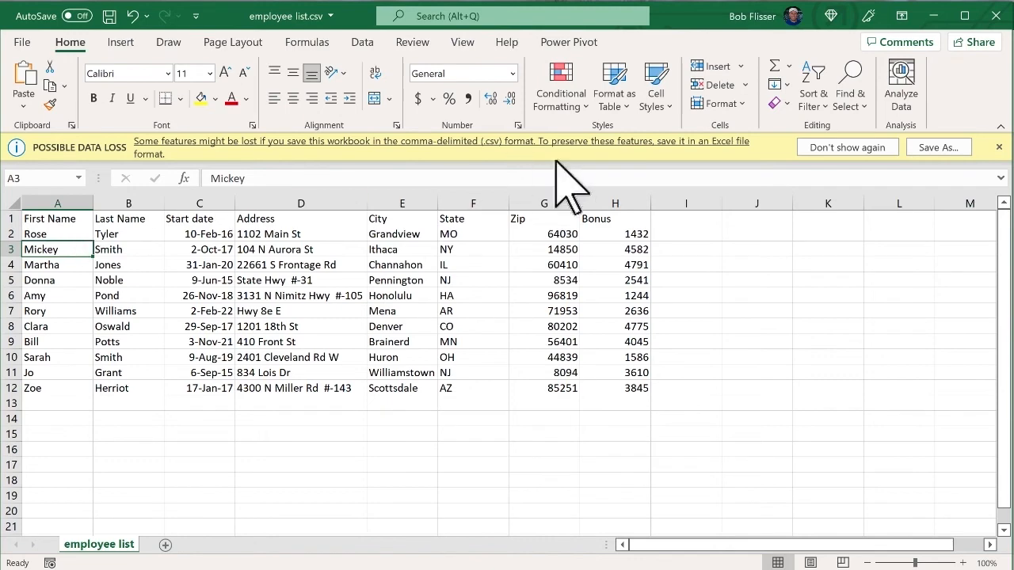
{"action": "left_click", "coordinate": [625, 99]}
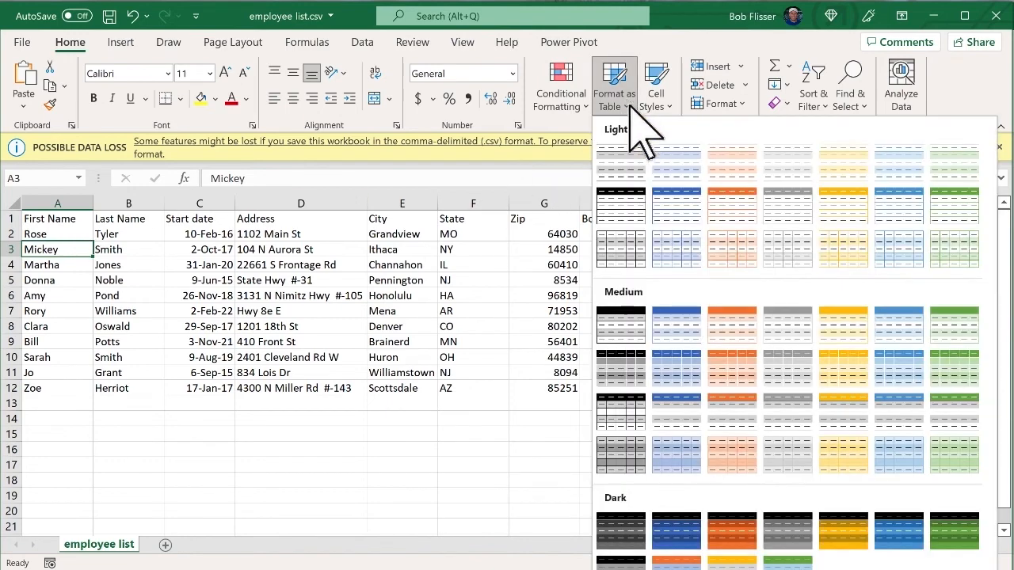
{"action": "left_click", "coordinate": [681, 337]}
{"action": "left_click", "coordinate": [751, 394]}
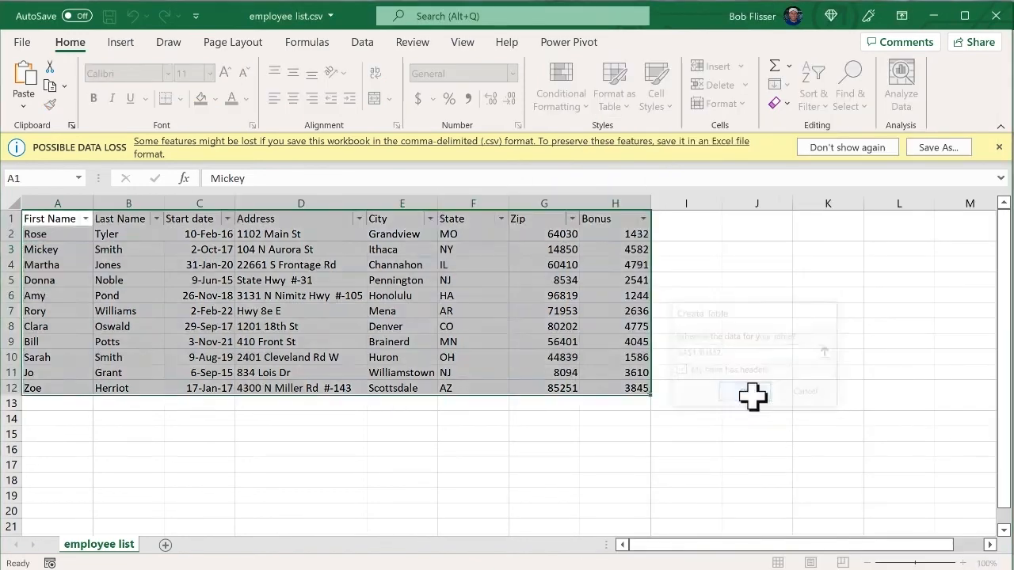
{"action": "left_click", "coordinate": [453, 299]}
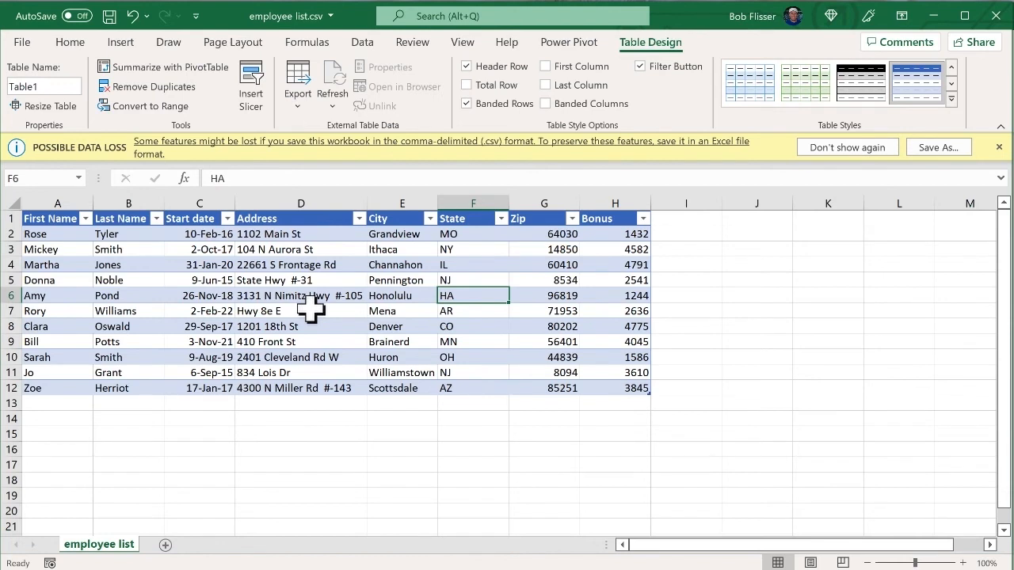
- Save the file to the Desktop as "employee list" in Excel Workbook (*.xlsx) format
{"action": "left_click", "coordinate": [22, 42]}
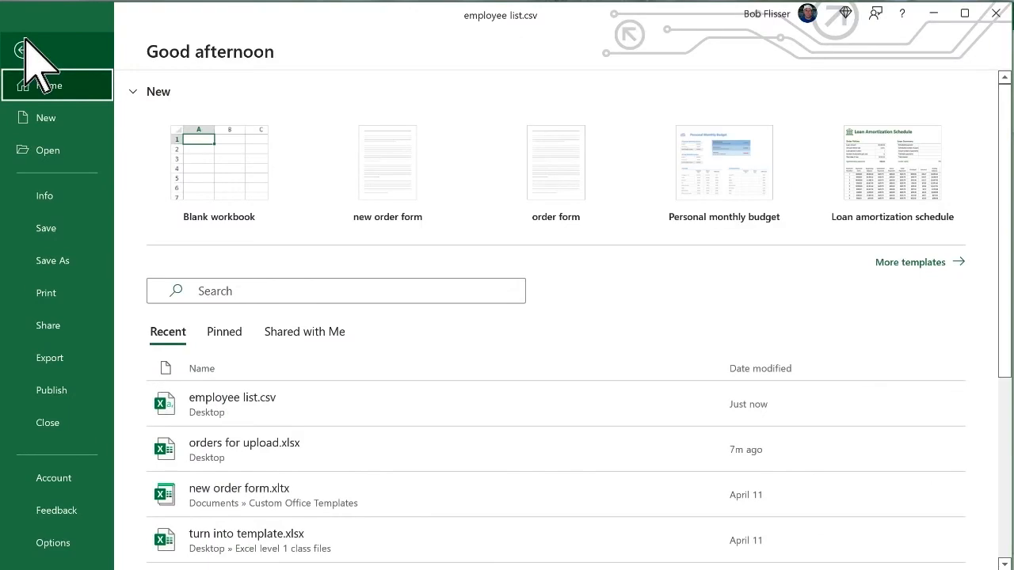
{"action": "left_click", "coordinate": [77, 260]}
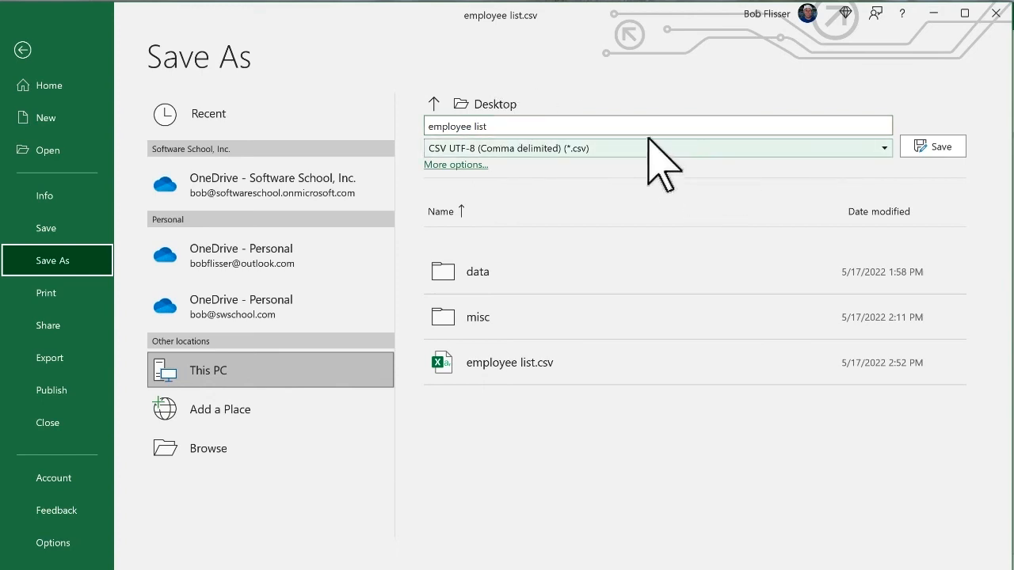
{"action": "left_click", "coordinate": [883, 149]}
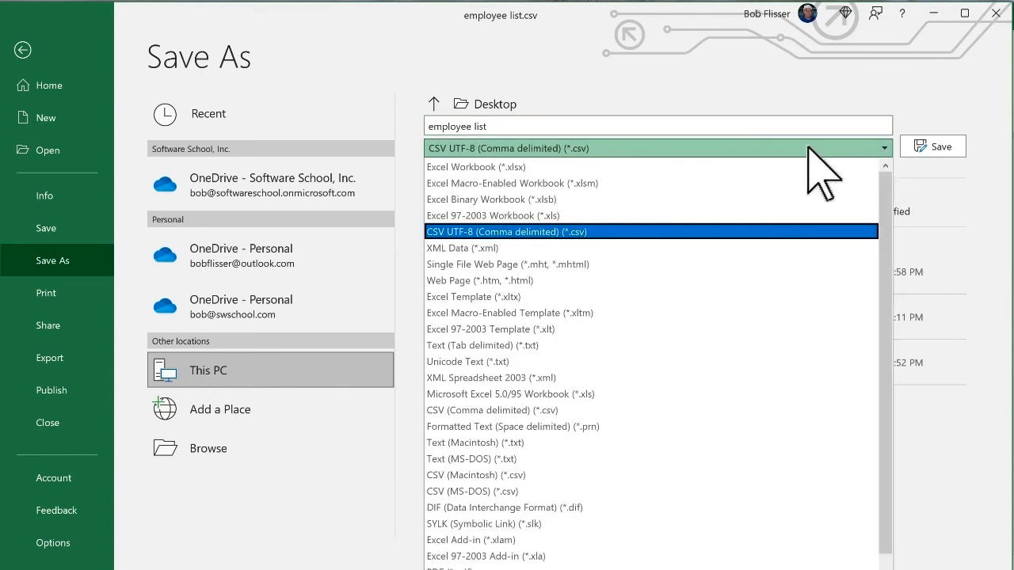
{"action": "left_click", "coordinate": [578, 166]}
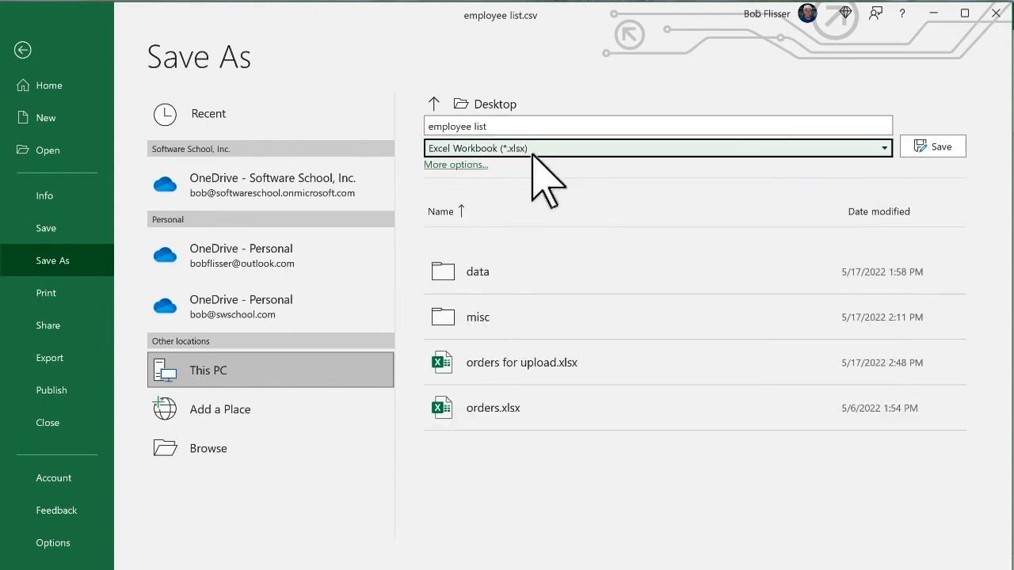
{"action": "left_click", "coordinate": [931, 148]}
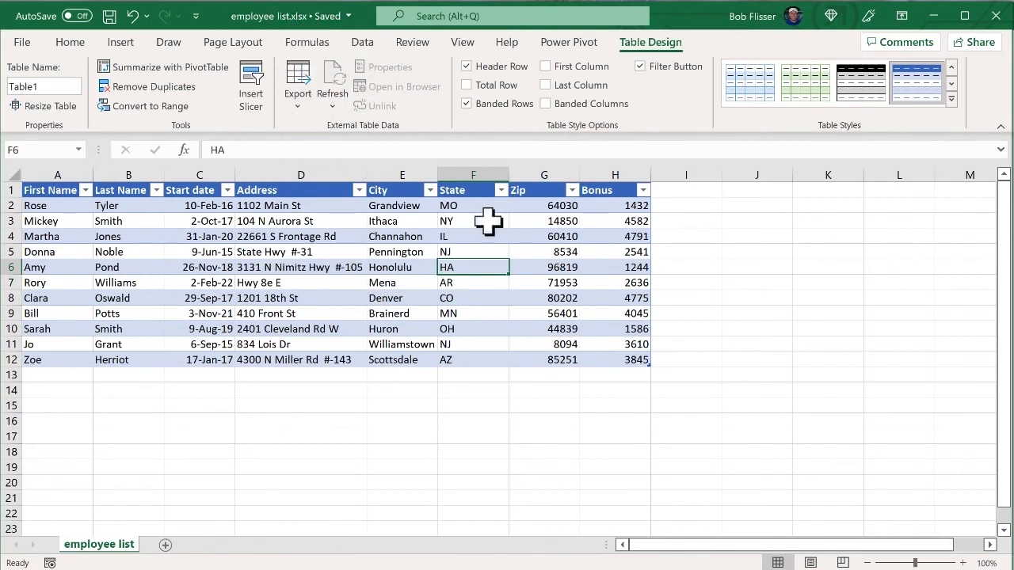
{"action": "left_click", "coordinate": [314, 273]}
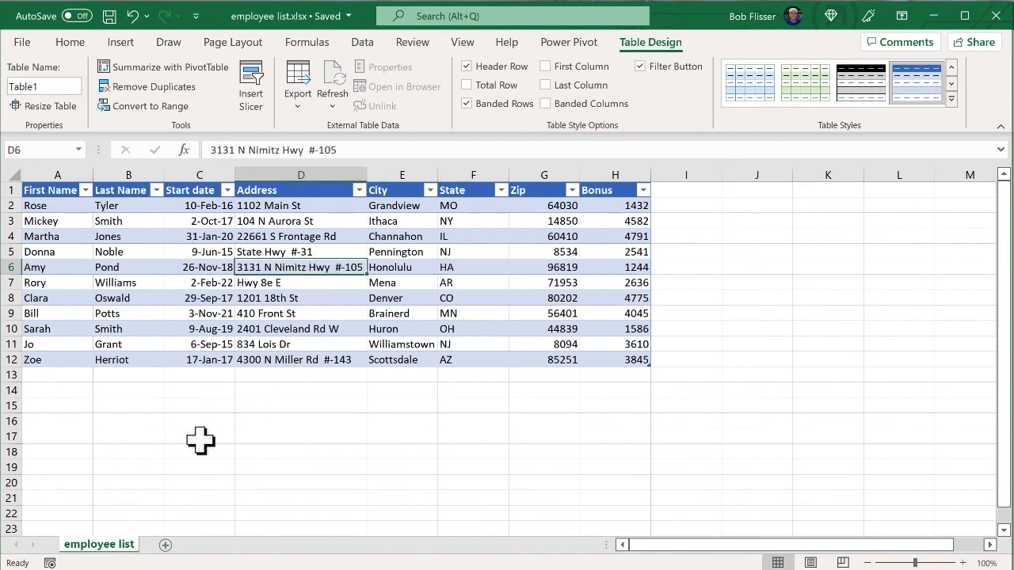